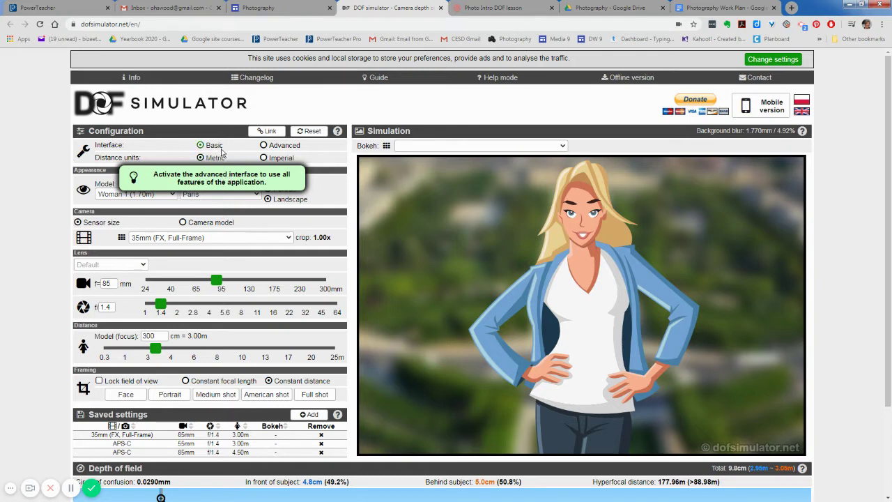
# Circle the basic interface and metric units, and keep the Woman 1 model, Paris background and landscape frame.
pyautogui.moveTo(223, 131)
pyautogui.mouseDown()
pyautogui.moveTo(189, 160)
pyautogui.moveTo(237, 138)
pyautogui.mouseUp()
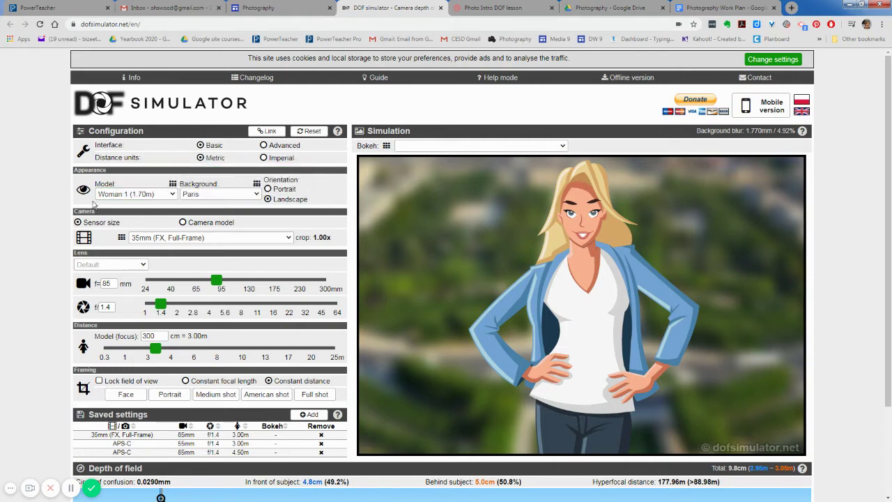
pyautogui.click(172, 195)
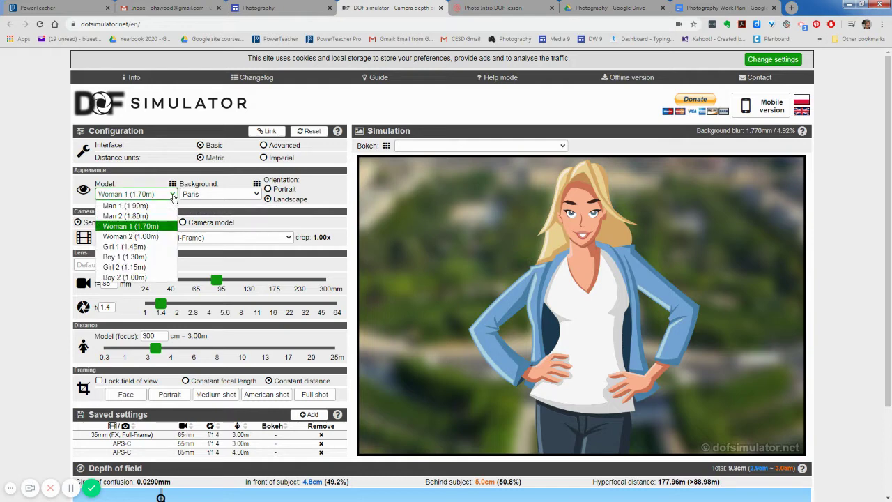
pyautogui.click(132, 227)
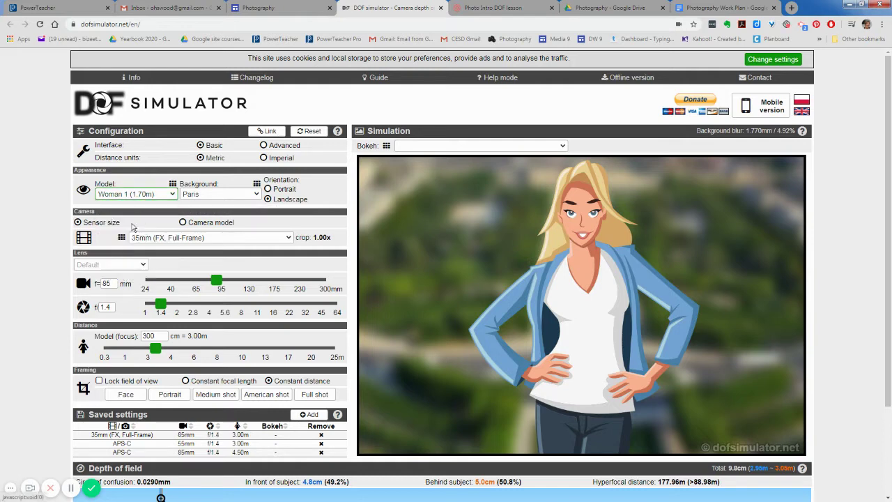
pyautogui.click(258, 195)
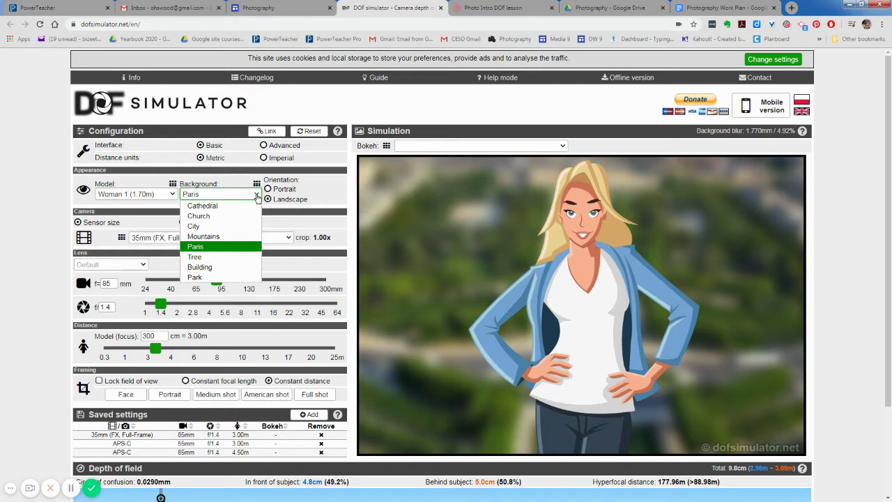
pyautogui.click(221, 247)
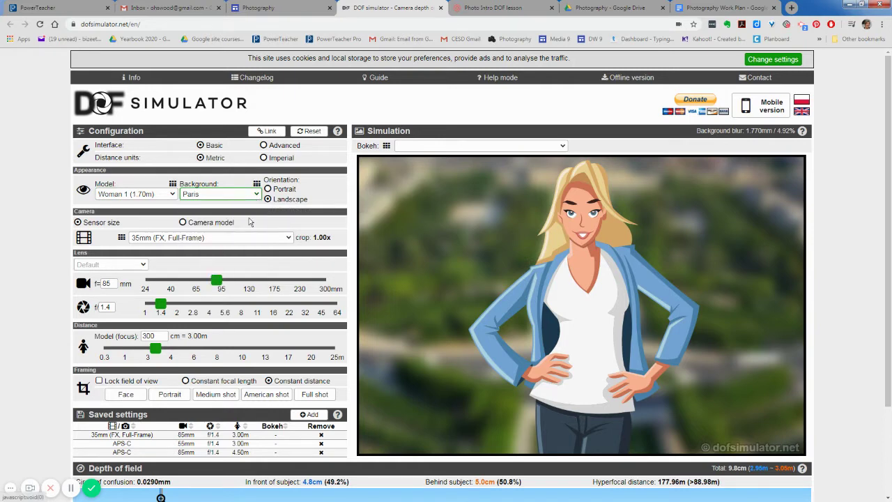
pyautogui.click(279, 193)
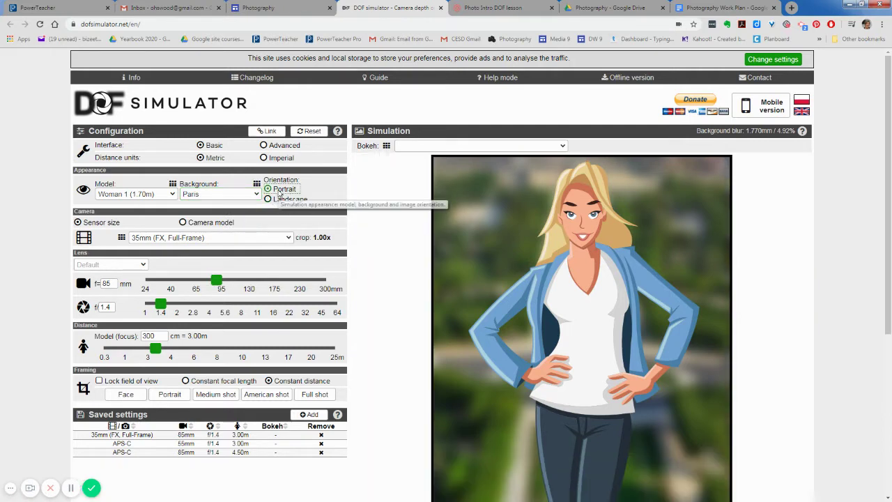
pyautogui.click(279, 200)
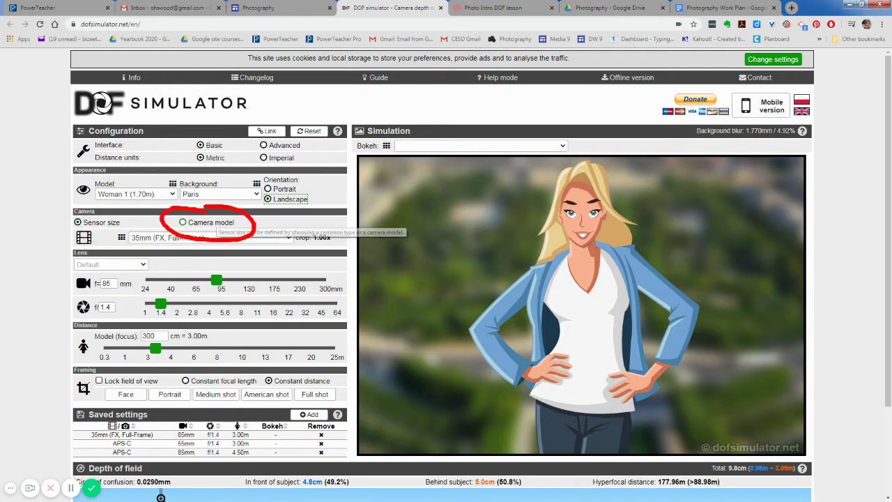
# Pick Canon EOS Rebel T3 as the camera model and circle its 1.62x crop factor in red.
pyautogui.click(184, 223)
pyautogui.click(129, 243)
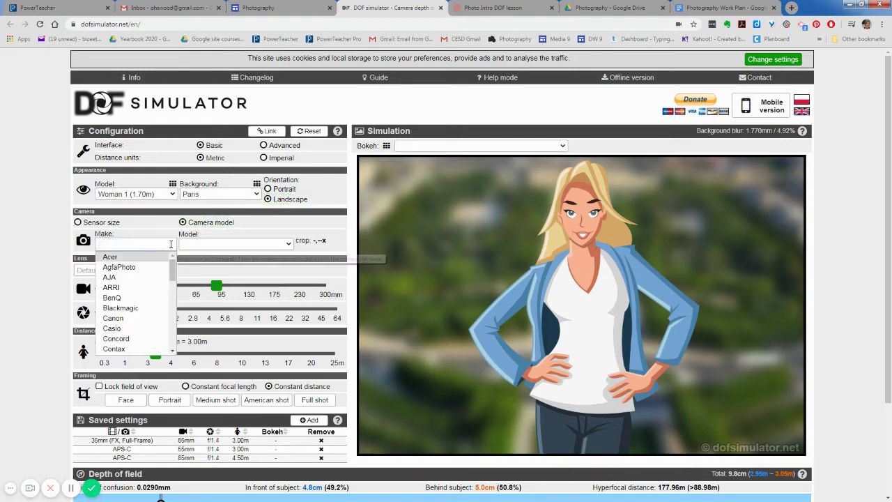
pyautogui.click(115, 318)
pyautogui.click(243, 245)
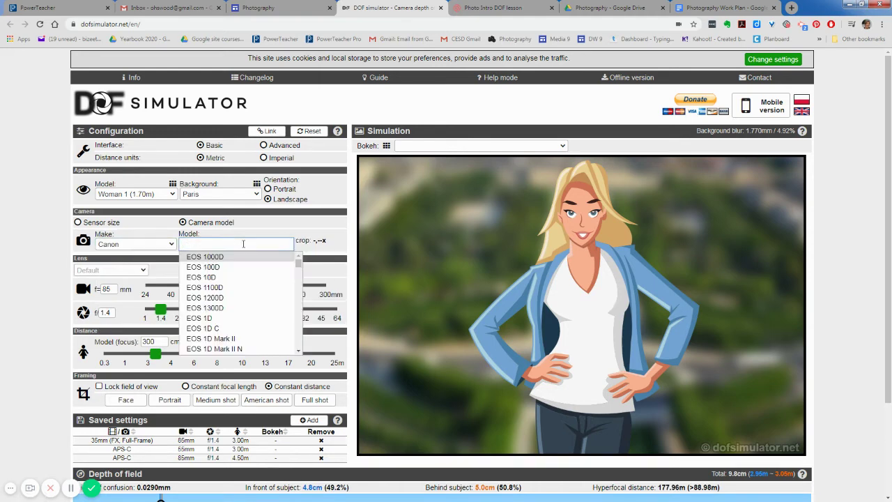
pyautogui.moveTo(299, 264); pyautogui.dragTo(302, 277)
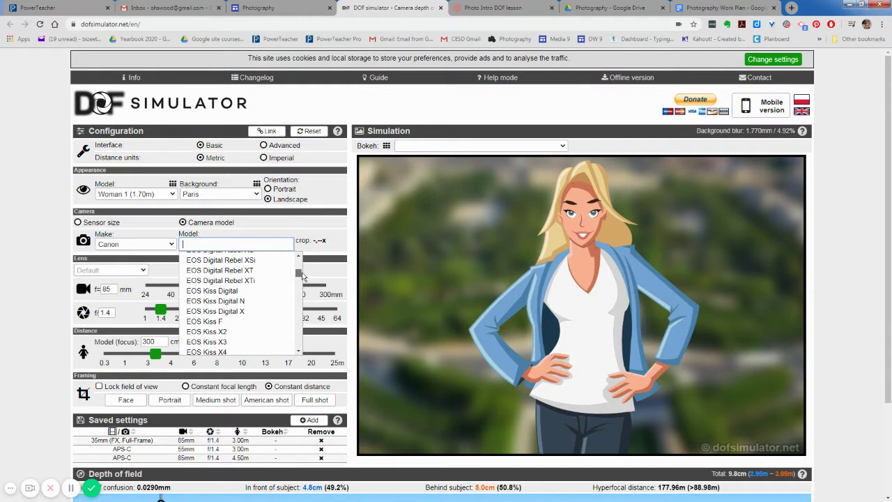
pyautogui.scroll(2, 294, 279)
pyautogui.scroll(-1, 292, 286)
pyautogui.scroll(-6, 292, 285)
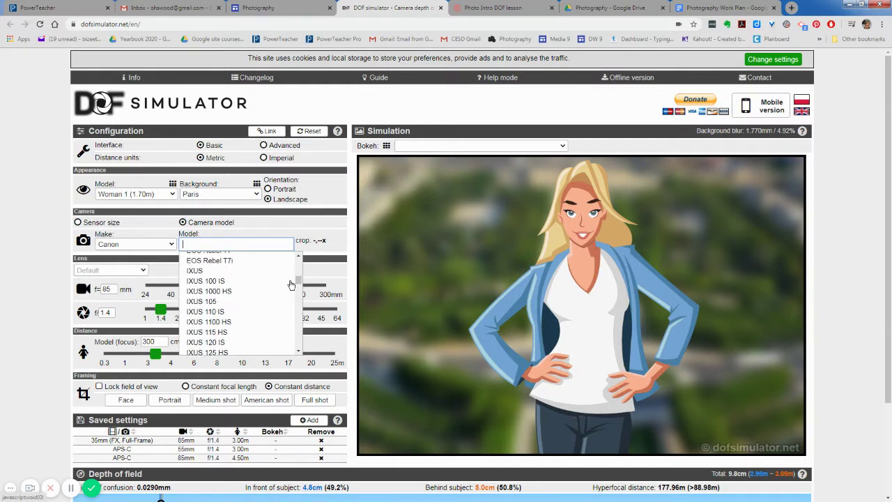
pyautogui.scroll(3, 292, 284)
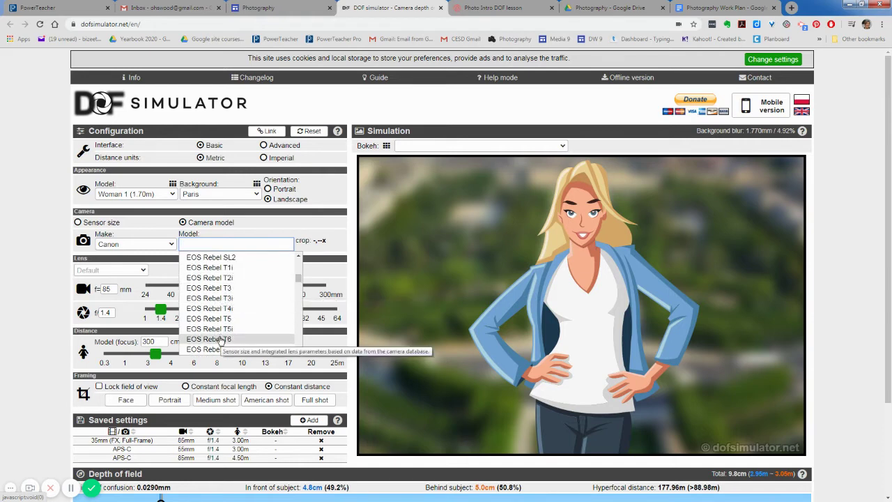
pyautogui.click(214, 293)
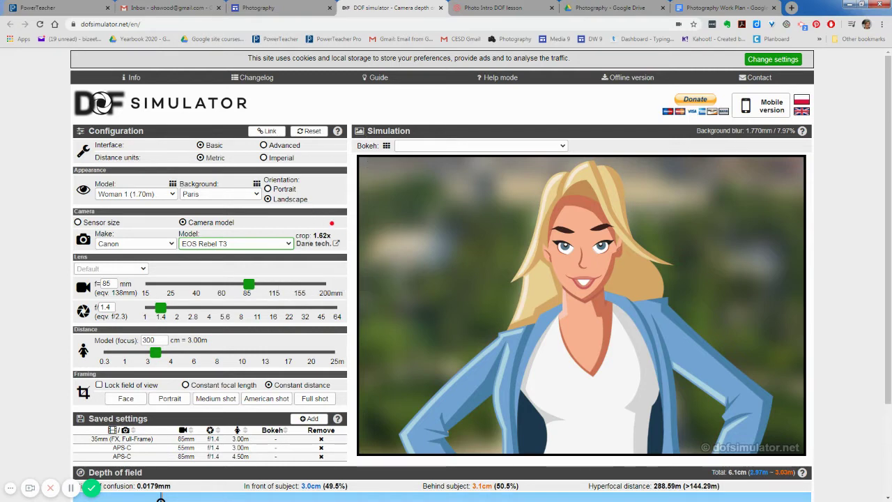
pyautogui.moveTo(332, 223)
pyautogui.mouseDown()
pyautogui.moveTo(292, 219)
pyautogui.moveTo(290, 248)
pyautogui.moveTo(339, 244)
pyautogui.moveTo(329, 217)
pyautogui.mouseUp()
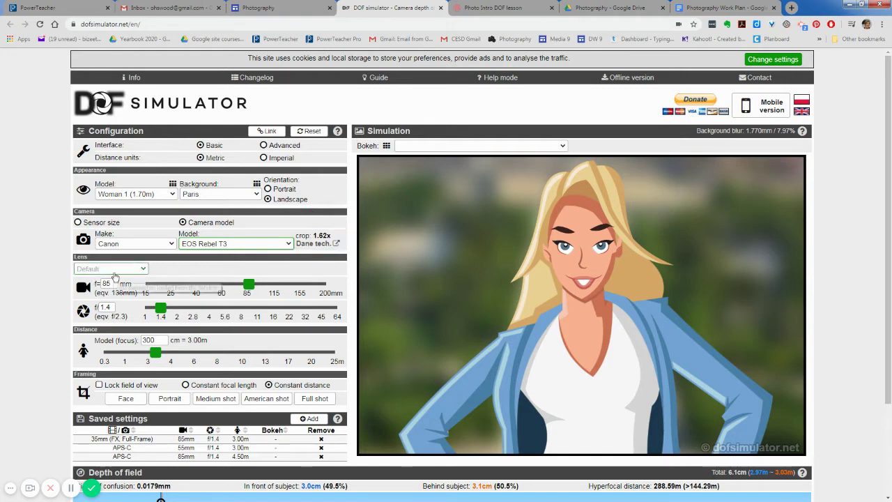
# Keep the Default lens and drag the focal length down to 18.5 mm (30mm equivalent).
pyautogui.click(136, 269)
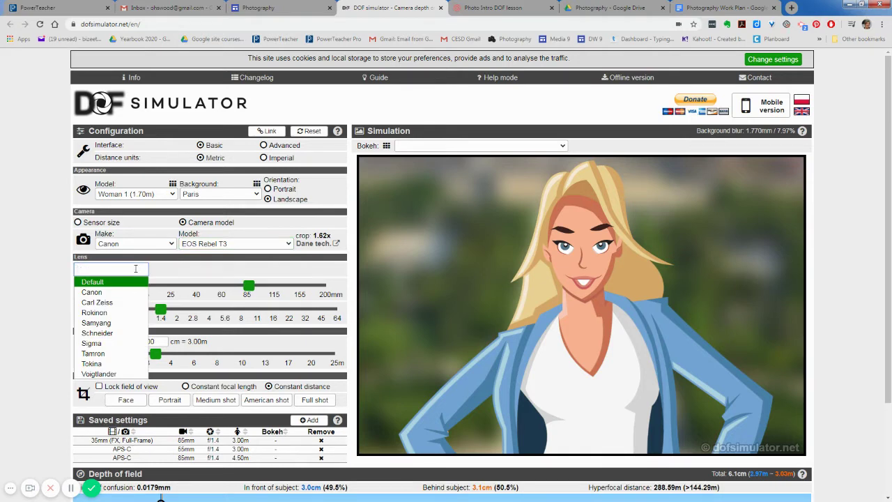
pyautogui.click(99, 282)
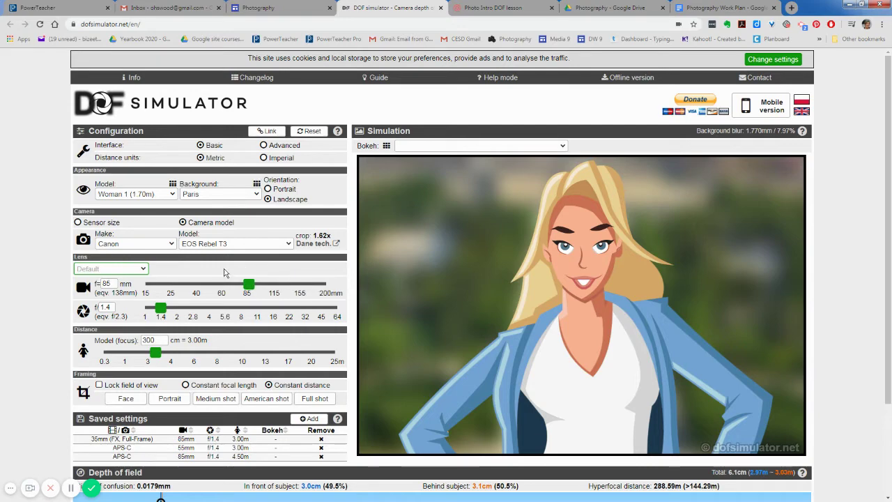
pyautogui.click(247, 285)
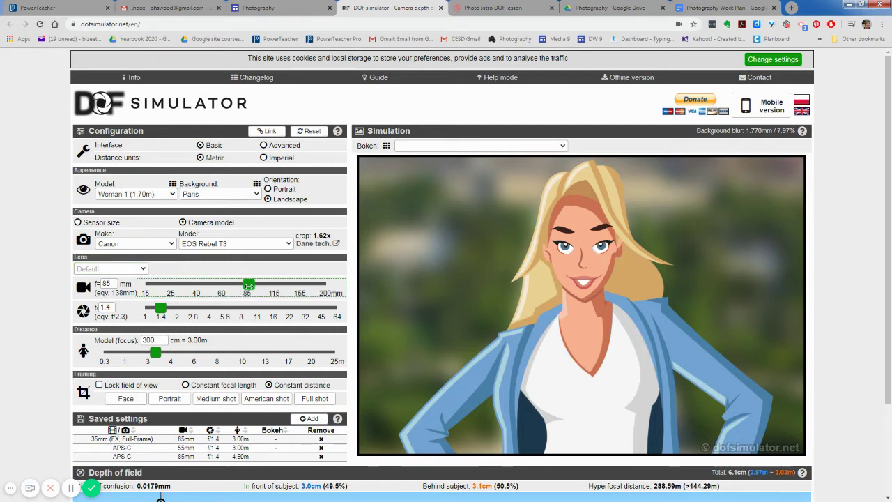
pyautogui.moveTo(247, 285); pyautogui.dragTo(152, 299)
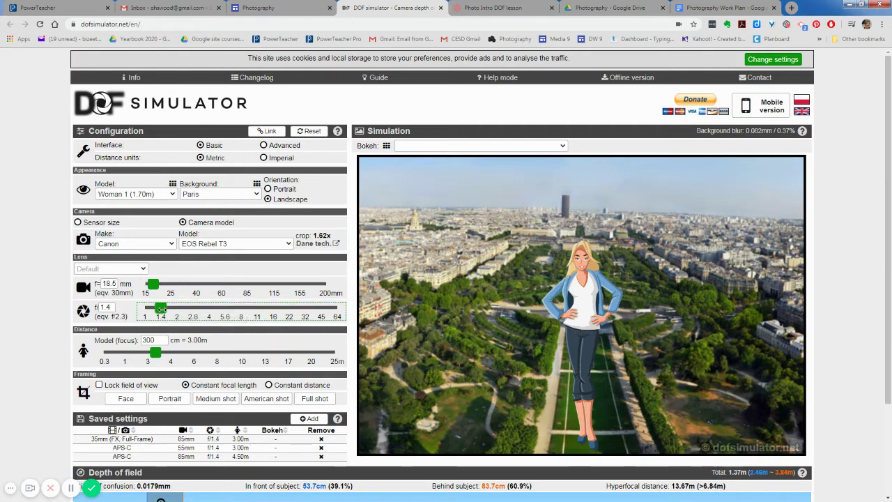
# Set the aperture to f/3.5 and draw a red circle around the focus distance row.
pyautogui.moveTo(161, 309); pyautogui.dragTo(206, 315)
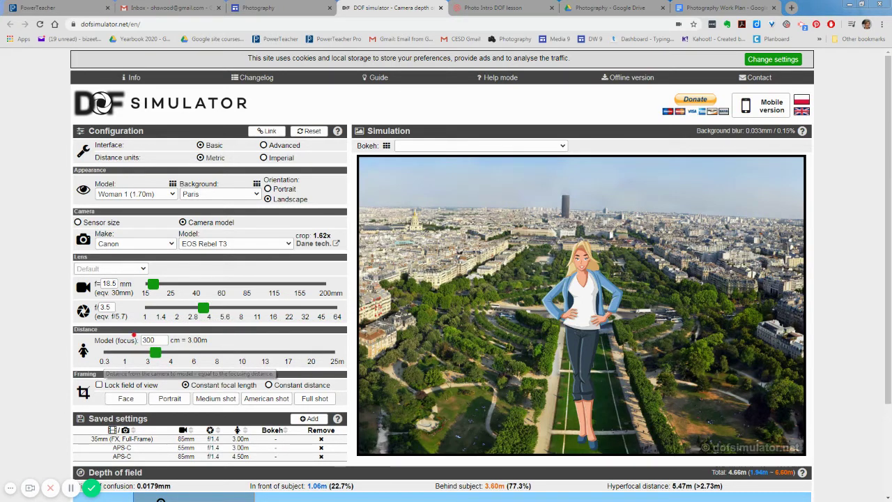
pyautogui.moveTo(135, 334)
pyautogui.mouseDown()
pyautogui.moveTo(53, 331)
pyautogui.moveTo(56, 364)
pyautogui.moveTo(137, 335)
pyautogui.moveTo(149, 363)
pyautogui.mouseUp()
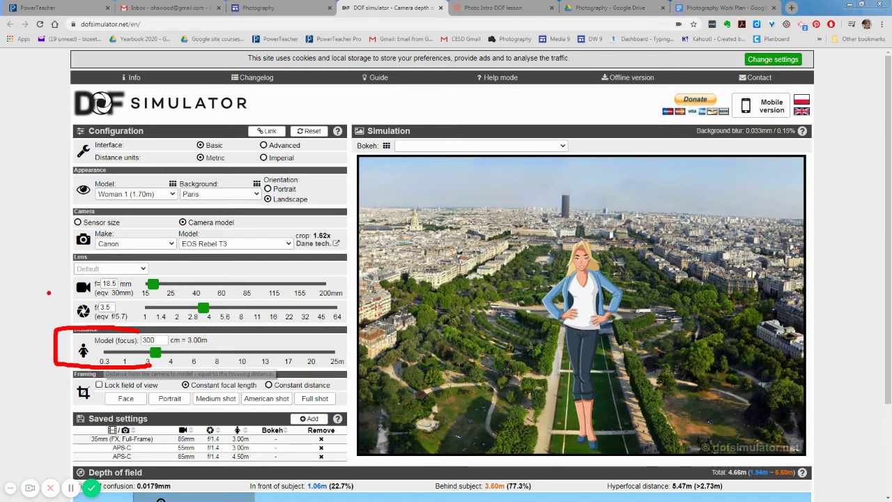
# Drag the model in the depth-of-field chart, trying 0.50 m, 3 m and about 1.7 m.
pyautogui.scroll(-3, 70, 405)
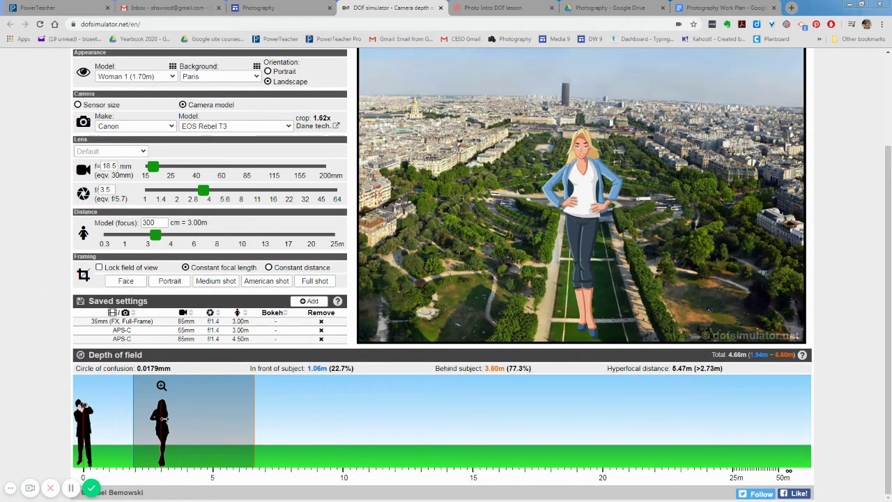
pyautogui.moveTo(161, 417); pyautogui.dragTo(110, 471)
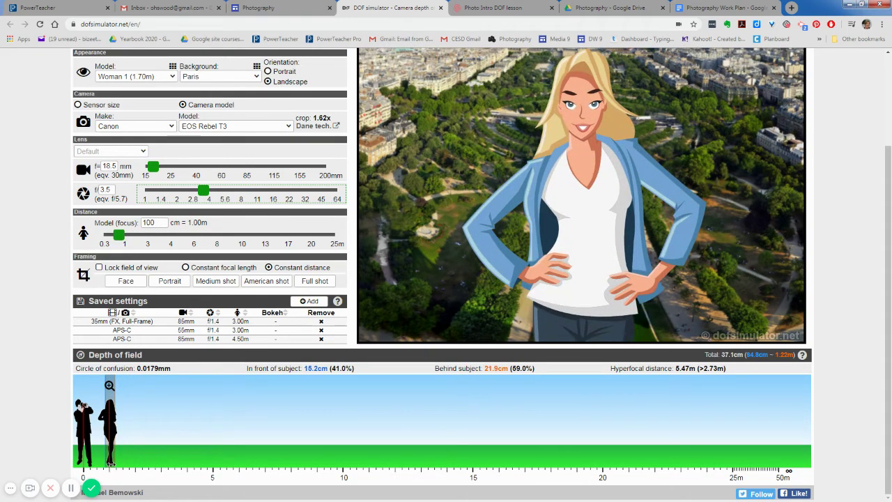
pyautogui.moveTo(107, 426); pyautogui.dragTo(98, 430)
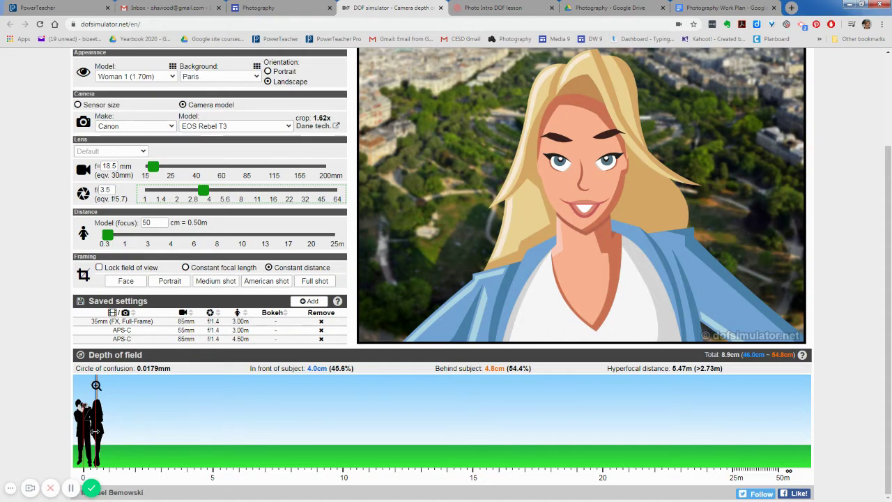
pyautogui.moveTo(96, 430); pyautogui.dragTo(159, 435)
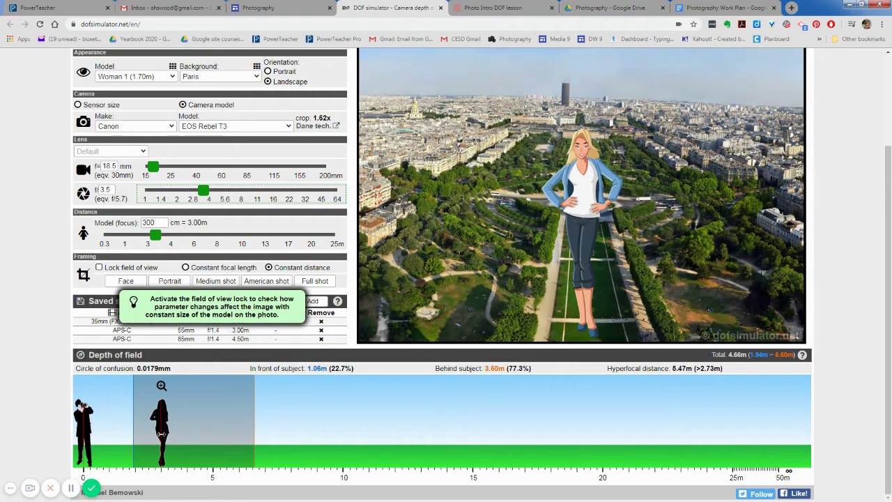
pyautogui.moveTo(160, 435); pyautogui.dragTo(96, 437)
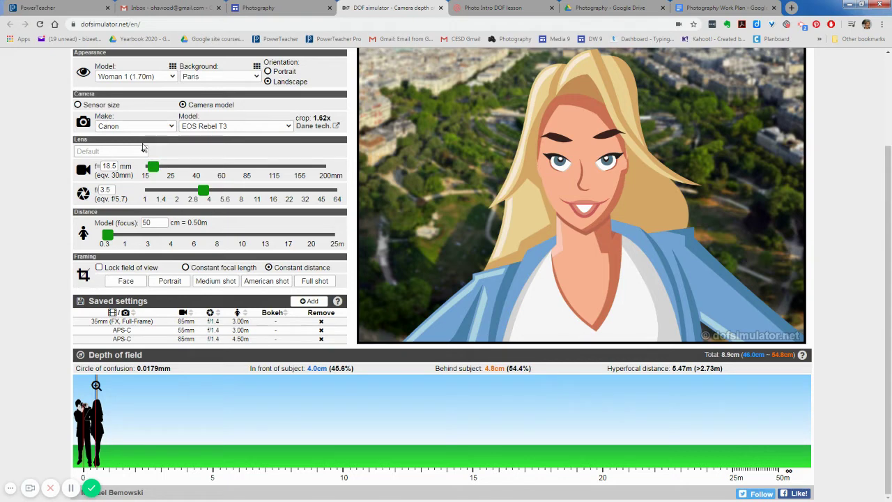
# Mark the lens settings in red, clear the mark, and raise the focal length to 50 mm.
pyautogui.moveTo(149, 148)
pyautogui.mouseDown()
pyautogui.moveTo(55, 160)
pyautogui.moveTo(157, 147)
pyautogui.moveTo(98, 144)
pyautogui.mouseUp()
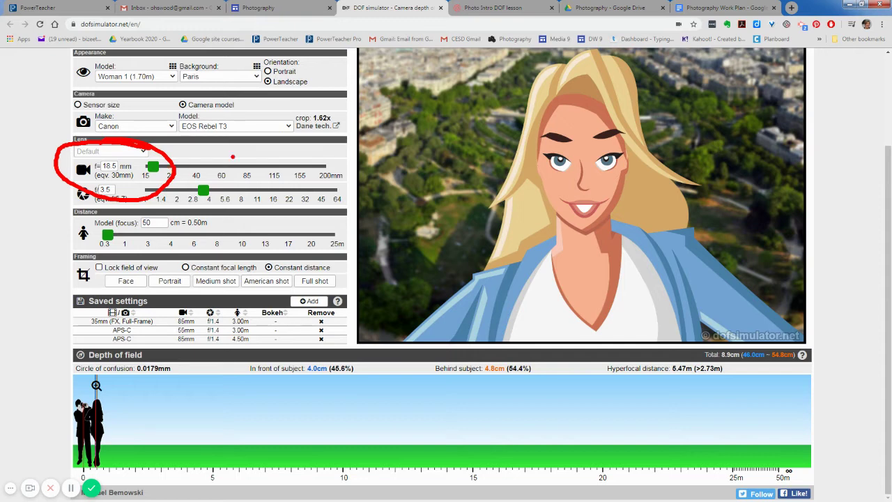
pyautogui.press('Escape')
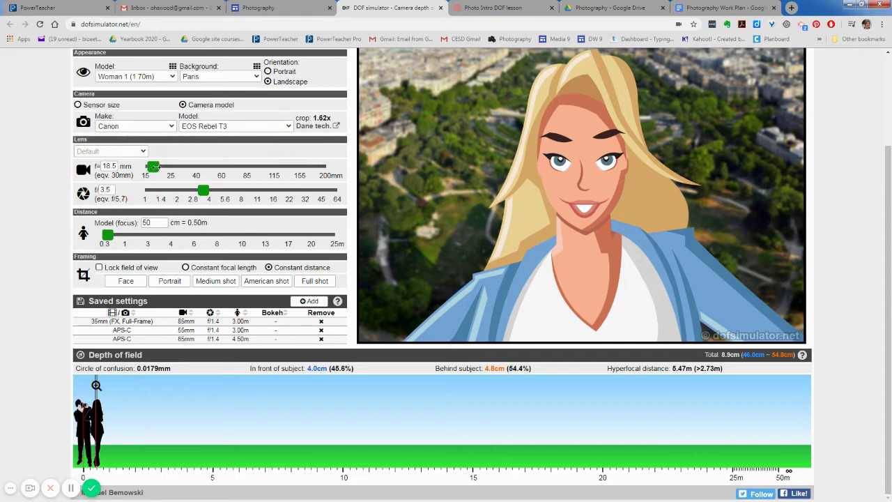
pyautogui.moveTo(152, 166); pyautogui.dragTo(208, 167)
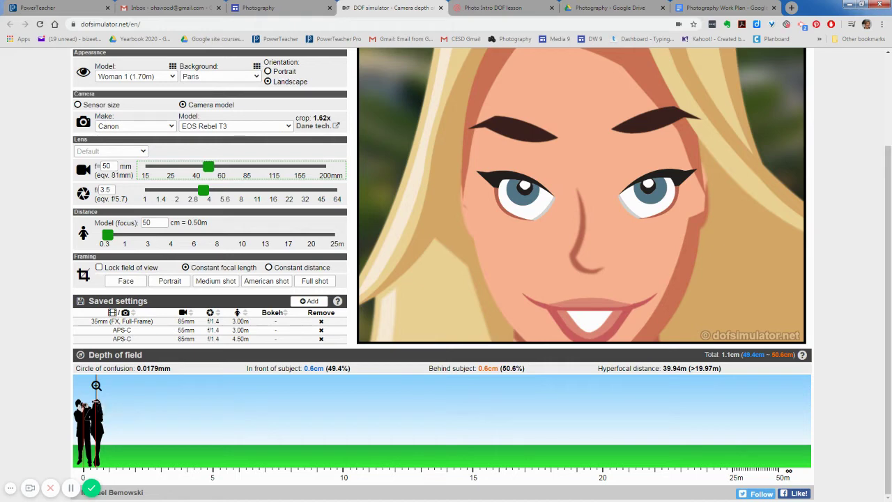
# Move the model farther out and vary focal length, ending at 15 mm, f/3.2, 56.2 cm.
pyautogui.scroll(2, 95, 402)
pyautogui.moveTo(96, 432); pyautogui.dragTo(150, 432)
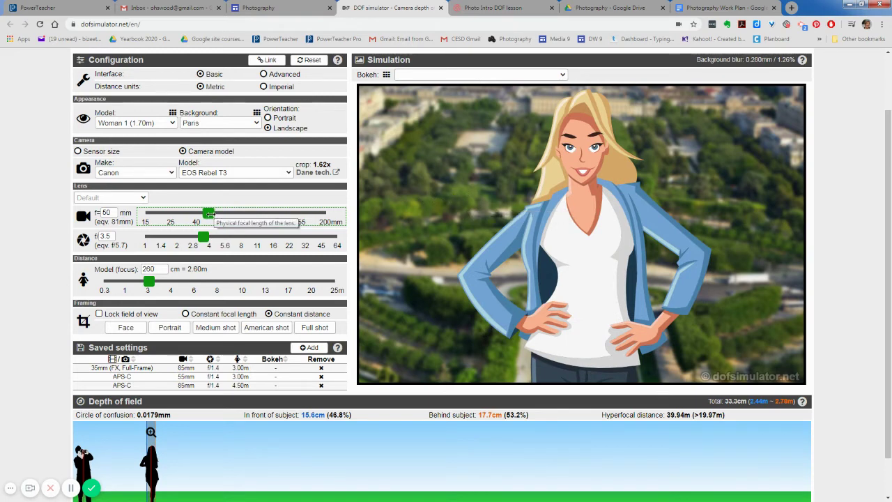
pyautogui.moveTo(208, 213); pyautogui.dragTo(159, 225)
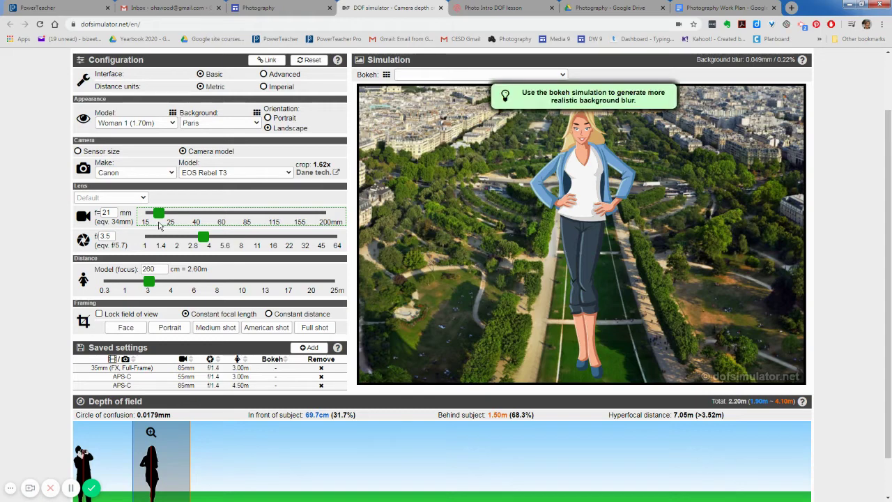
pyautogui.moveTo(159, 225); pyautogui.dragTo(234, 226)
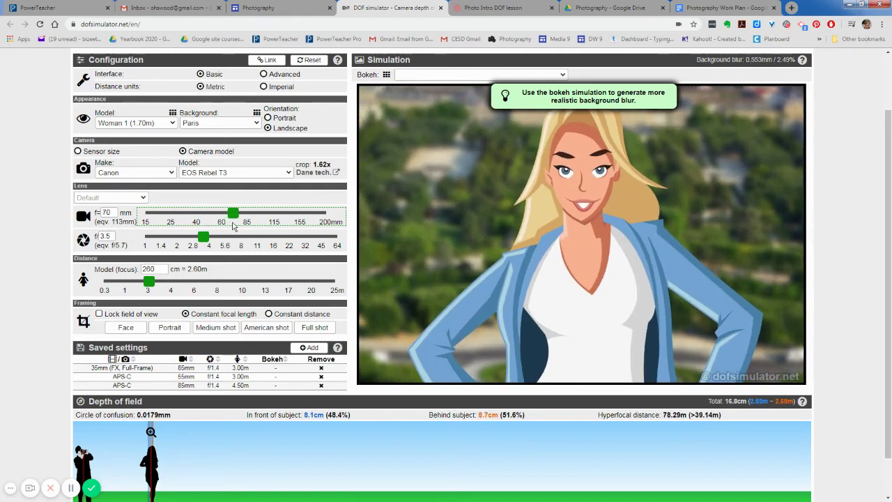
pyautogui.click(72, 487)
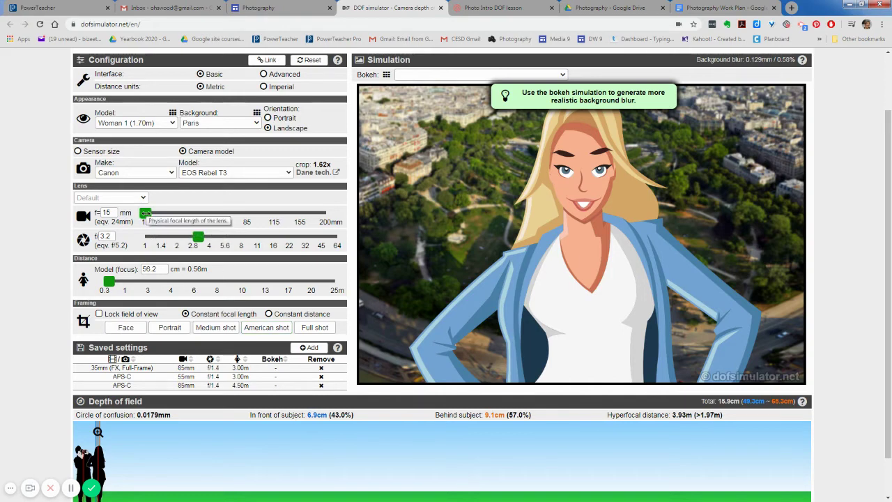
# Set the focal length back to 50 mm and the model distance to 2.60 m.
pyautogui.moveTo(145, 213); pyautogui.dragTo(208, 213)
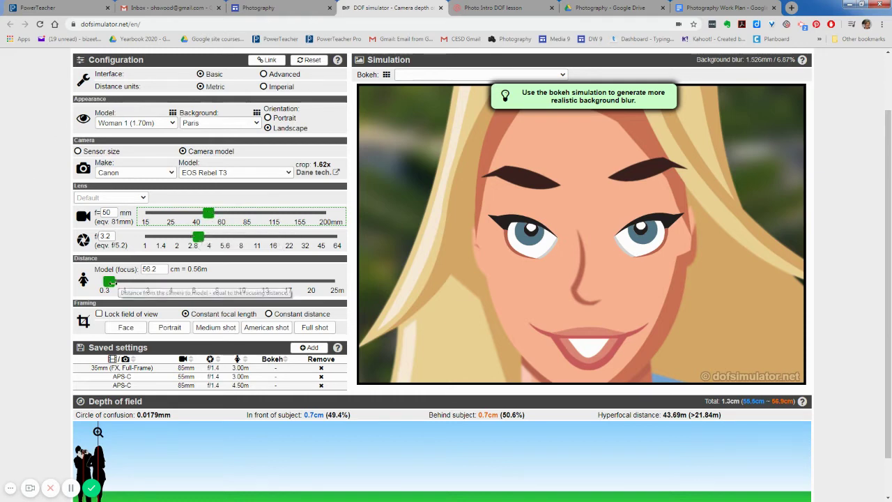
pyautogui.moveTo(109, 282); pyautogui.dragTo(148, 281)
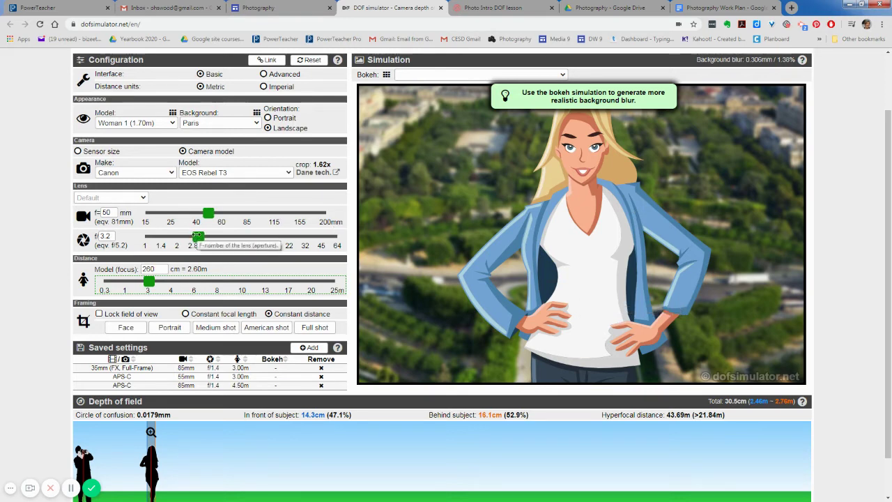
# Step the aperture through f/4, f/7.1, f/13 and f/32, settling on f/22.
pyautogui.click(198, 236)
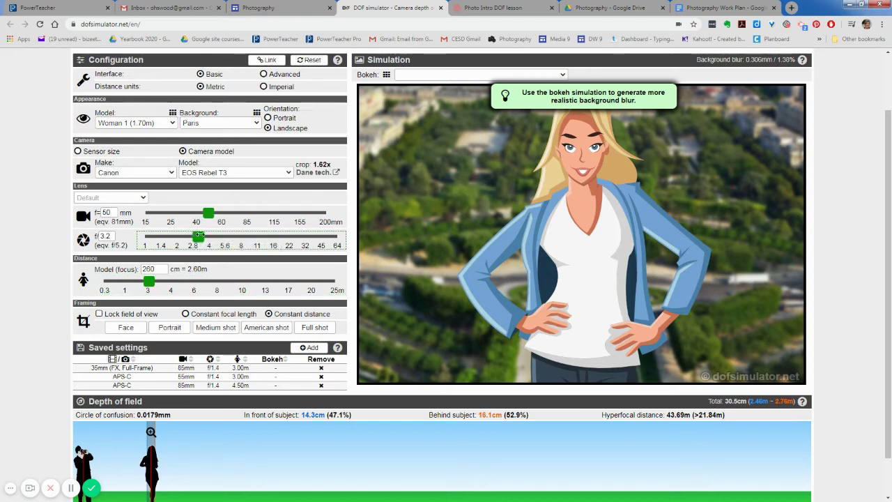
pyautogui.moveTo(200, 236); pyautogui.dragTo(240, 238)
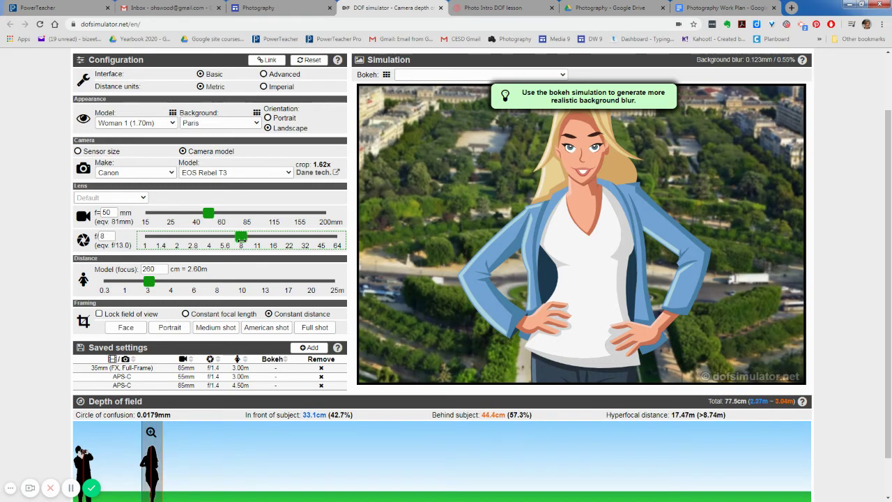
pyautogui.press('Left')
pyautogui.click(257, 238)
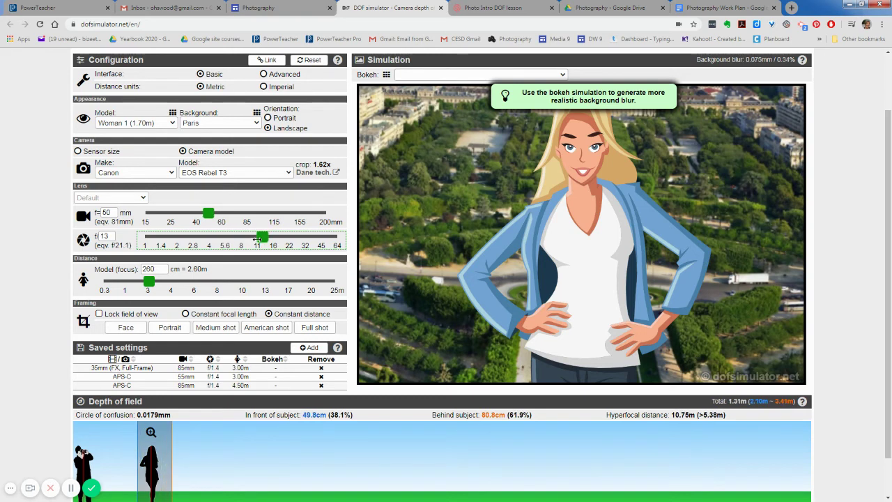
pyautogui.press('Right')
pyautogui.press('Right')
pyautogui.press('Right')
pyautogui.press('Right')
pyautogui.press('Right')
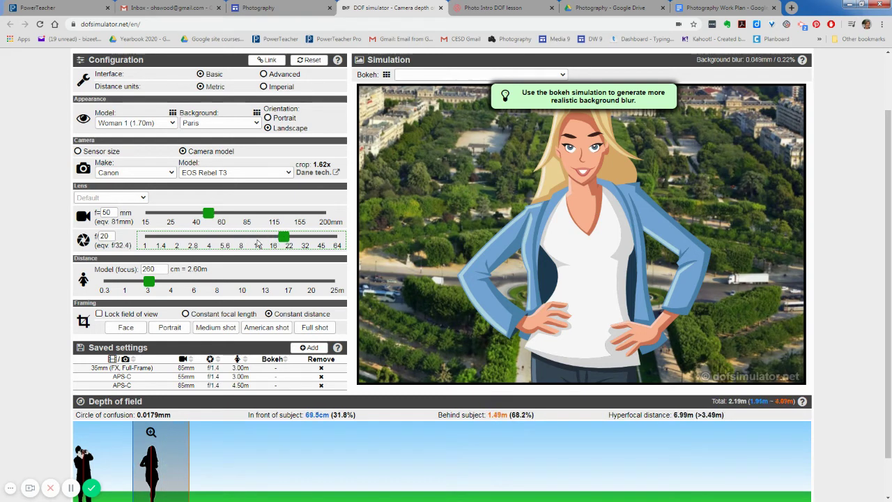
pyautogui.press('Right')
pyautogui.press('Right')
pyautogui.press('Right')
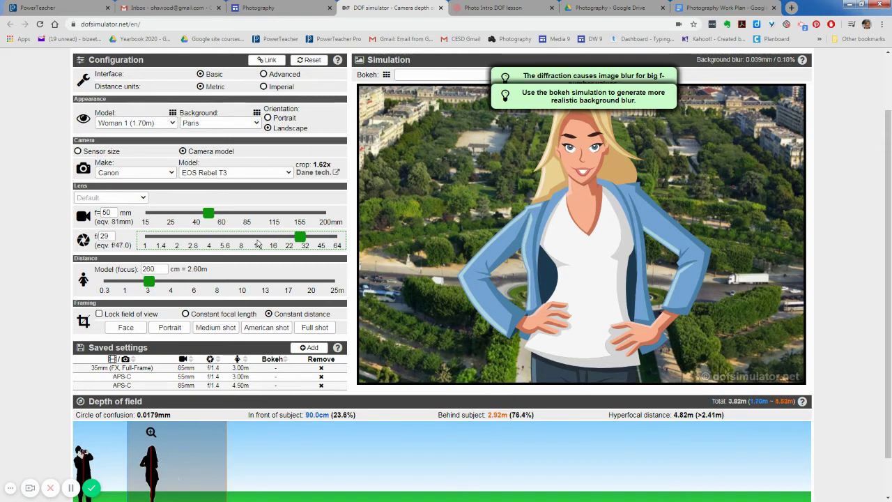
pyautogui.press('Left')
pyautogui.press('Left')
pyautogui.press('Left')
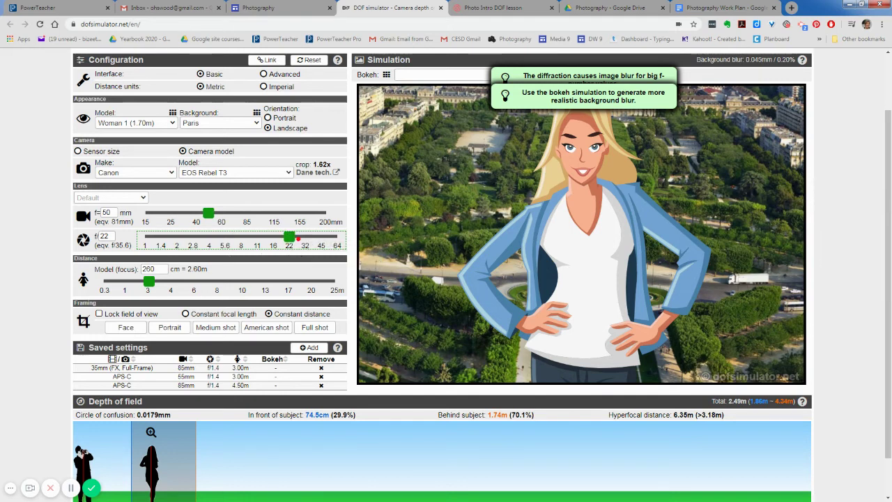
# Circle the f/22 setting in red, open the aperture to f/4, then clear the annotation.
pyautogui.moveTo(300, 231)
pyautogui.mouseDown()
pyautogui.moveTo(272, 248)
pyautogui.moveTo(314, 237)
pyautogui.moveTo(283, 230)
pyautogui.mouseUp()
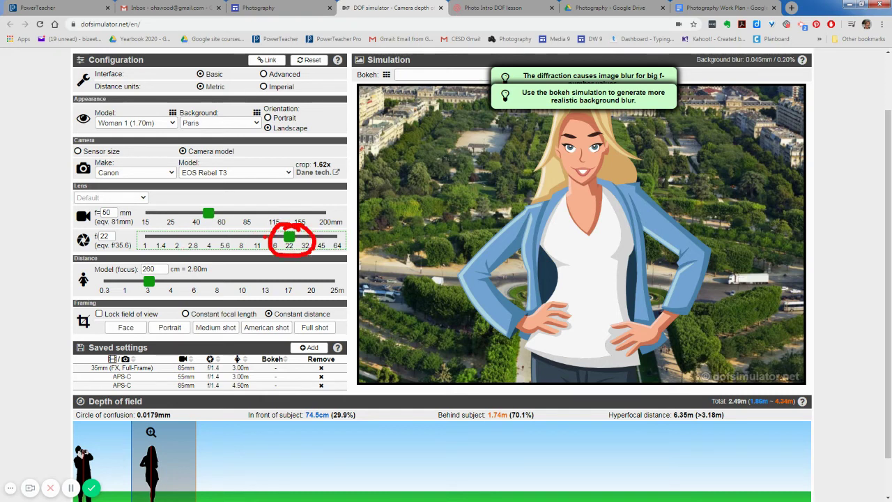
pyautogui.moveTo(289, 237)
pyautogui.mouseDown()
pyautogui.moveTo(210, 247)
pyautogui.moveTo(221, 256)
pyautogui.moveTo(235, 232)
pyautogui.mouseUp()
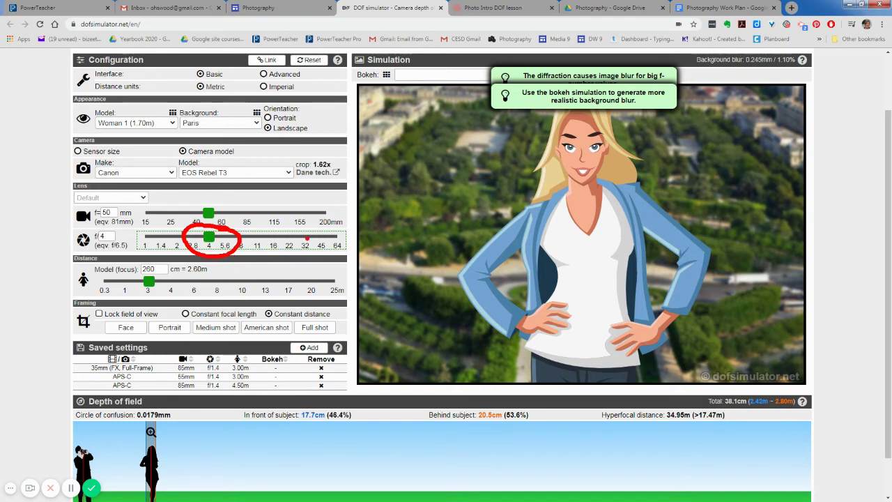
pyautogui.press('Escape')
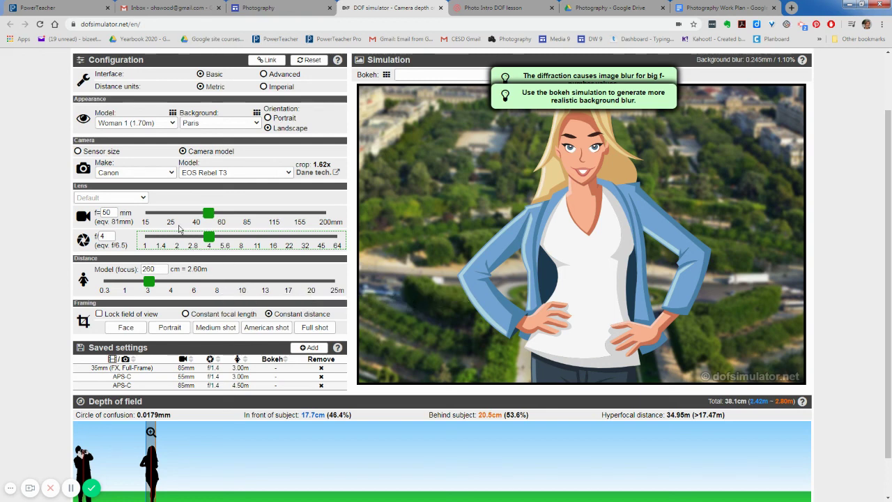
# Draw red circles around the 50 mm focal length, f/4 aperture and 2.60 m distance.
pyautogui.moveTo(137, 202)
pyautogui.mouseDown()
pyautogui.moveTo(65, 207)
pyautogui.moveTo(78, 228)
pyautogui.moveTo(122, 229)
pyautogui.moveTo(131, 197)
pyautogui.mouseUp()
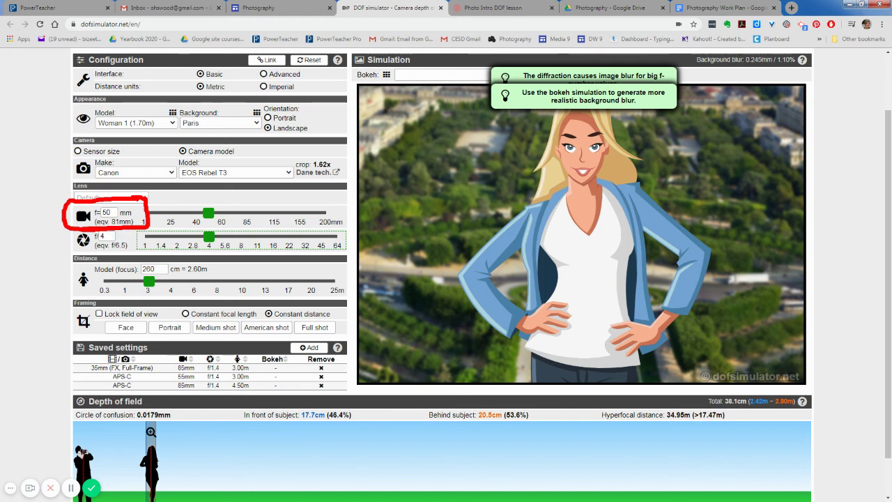
pyautogui.moveTo(74, 227)
pyautogui.mouseDown()
pyautogui.moveTo(59, 248)
pyautogui.moveTo(124, 255)
pyautogui.moveTo(142, 230)
pyautogui.mouseUp()
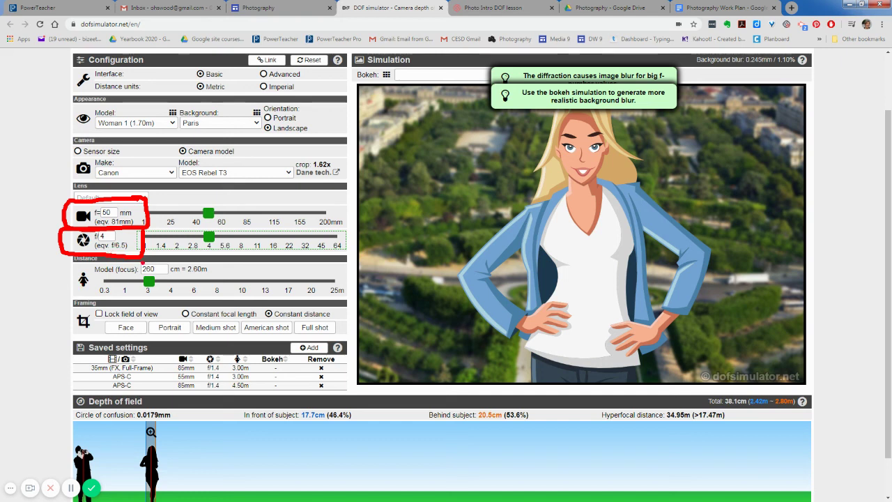
pyautogui.moveTo(98, 257)
pyautogui.mouseDown()
pyautogui.moveTo(58, 272)
pyautogui.moveTo(100, 299)
pyautogui.moveTo(165, 298)
pyautogui.moveTo(170, 282)
pyautogui.moveTo(157, 263)
pyautogui.mouseUp()
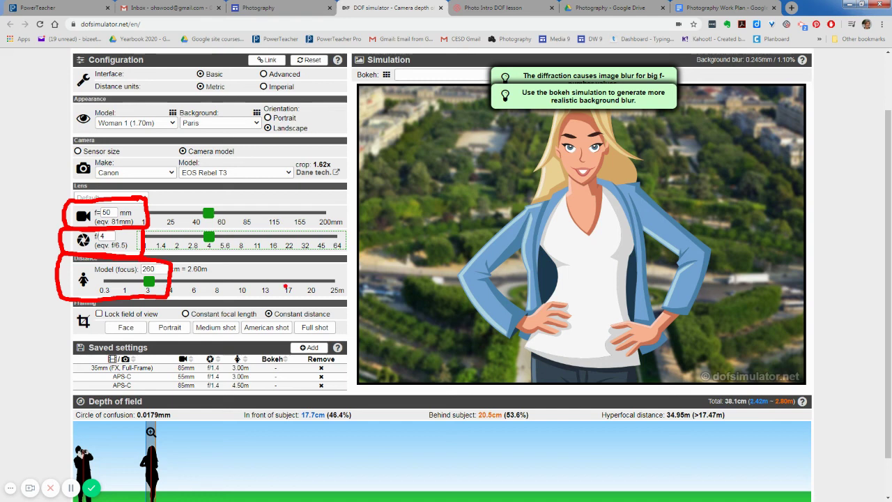